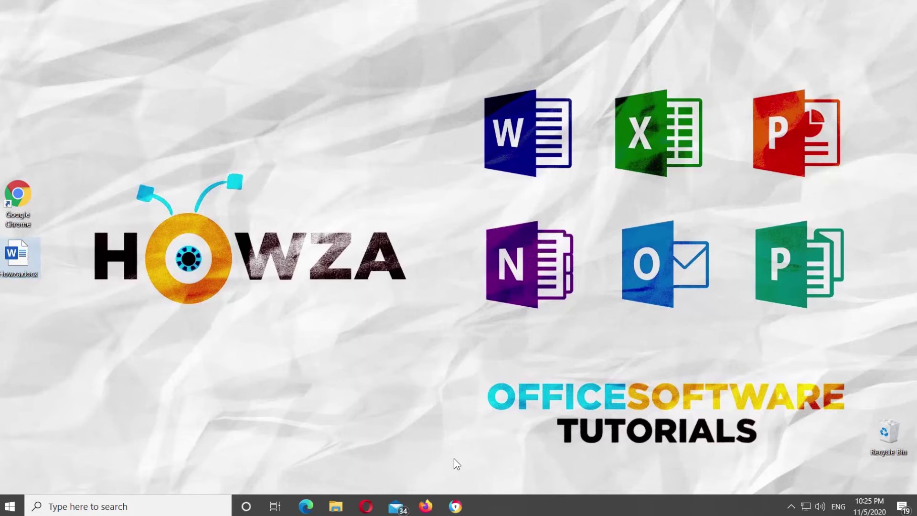
- Open Howza.docx from the desktop and select its three-line Script MT Bold title
double_click(29, 257)
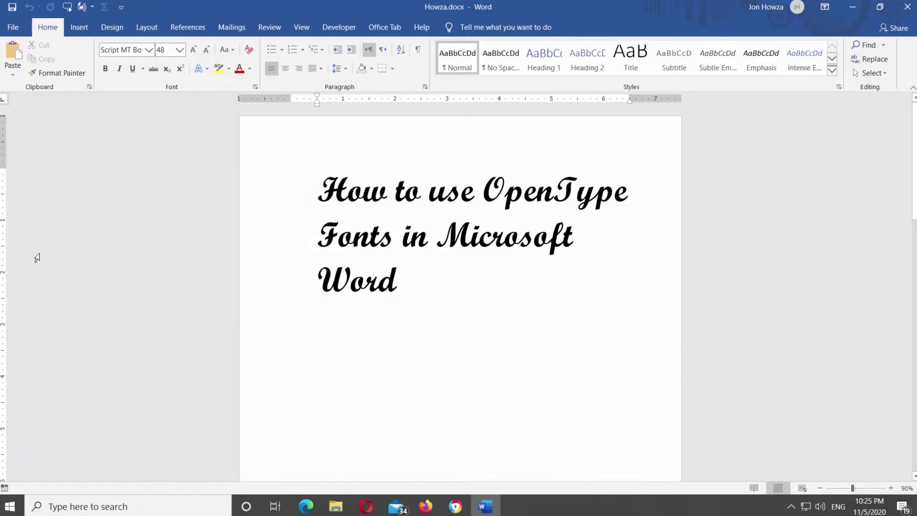
left_click_drag(309, 203, 412, 293)
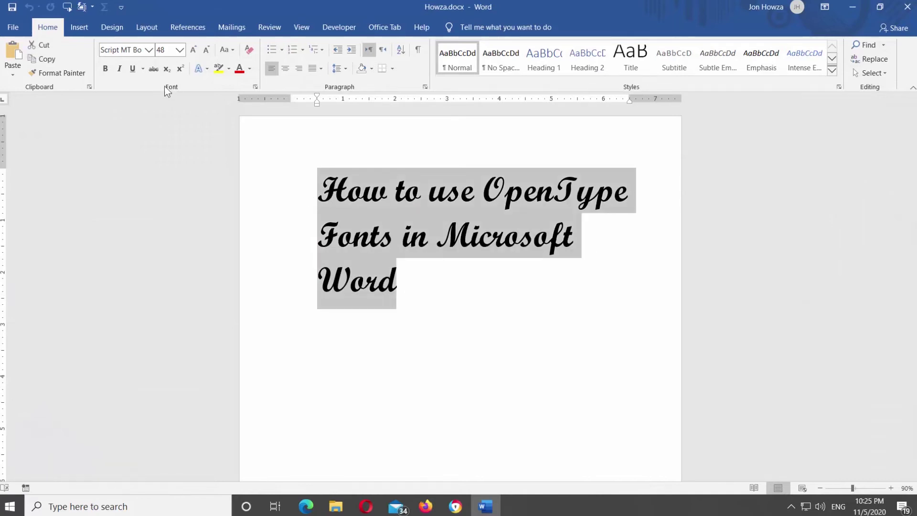
- In the Font dialog's Advanced features, choose All ligatures, Default spacing, Lining number forms and contextual alternates
left_click(256, 86)
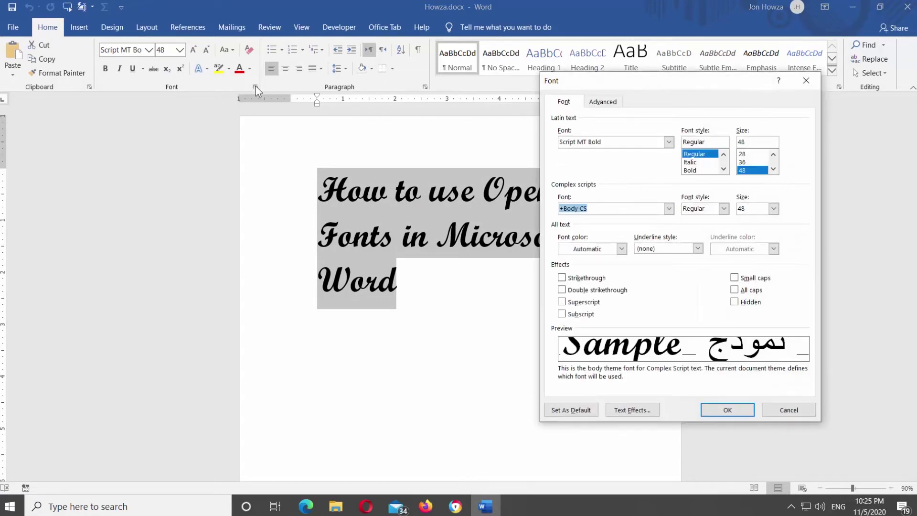
left_click(604, 103)
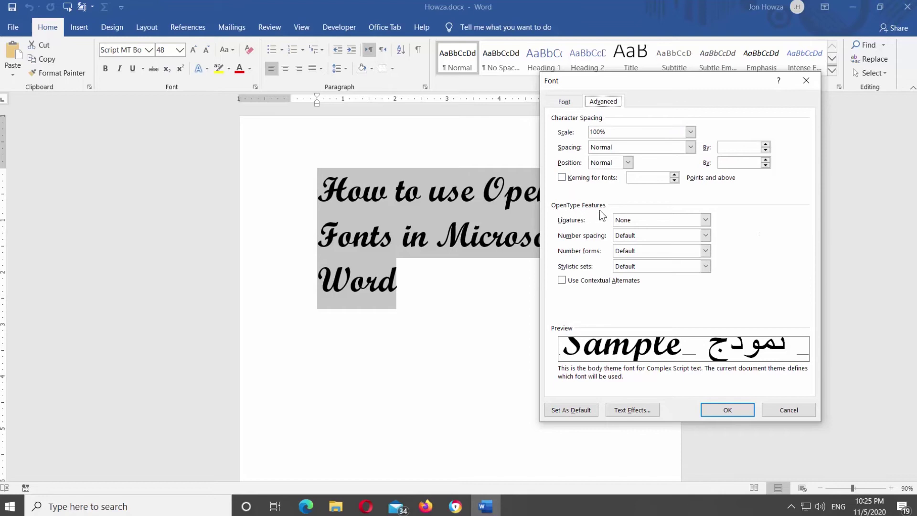
left_click(687, 220)
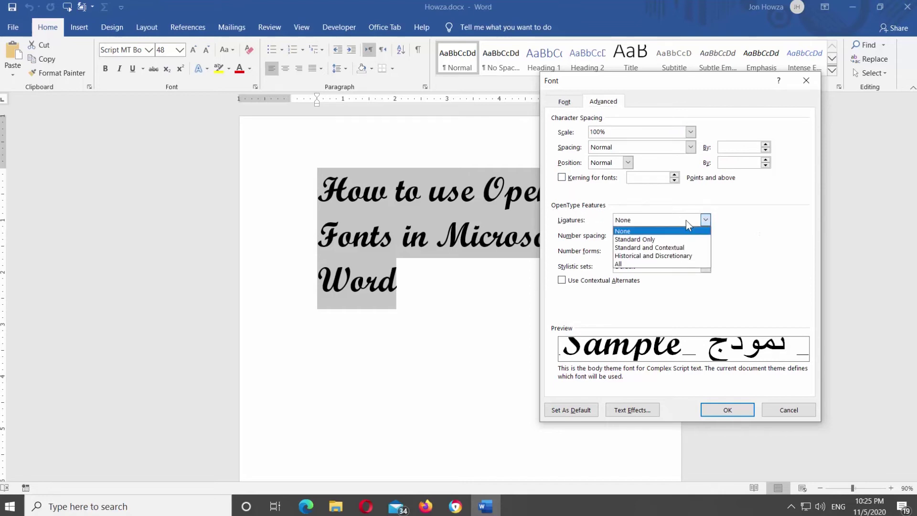
left_click(682, 263)
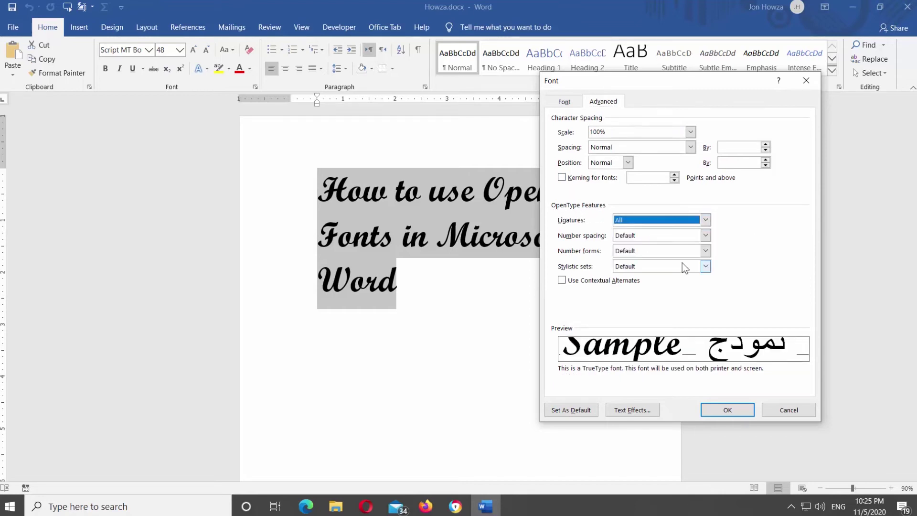
left_click(706, 235)
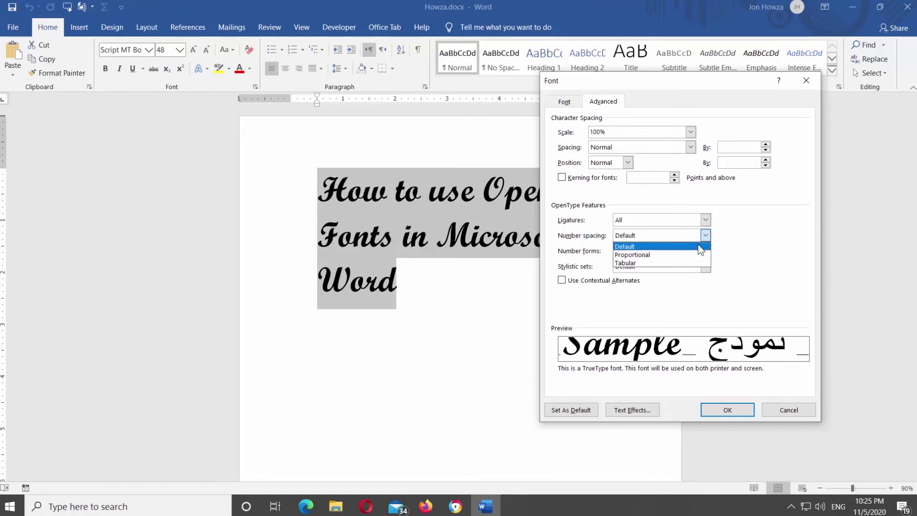
left_click(698, 246)
left_click(706, 251)
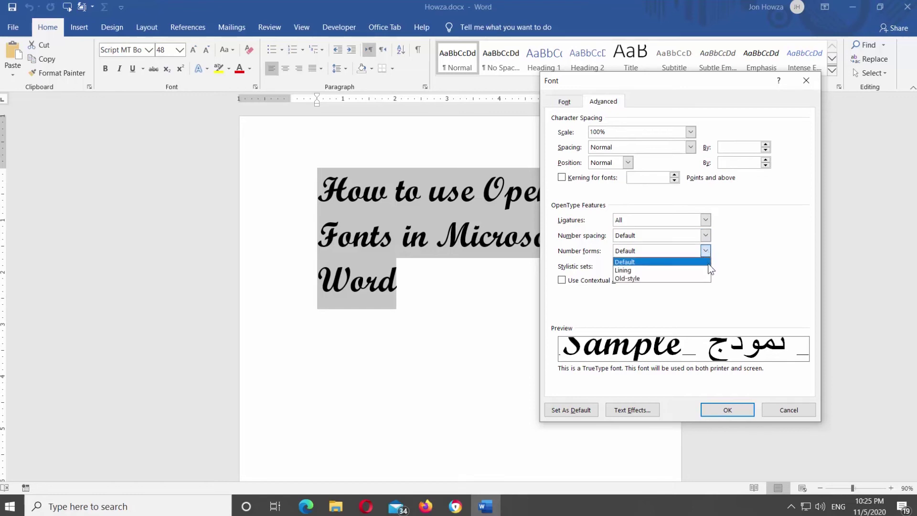
left_click(705, 271)
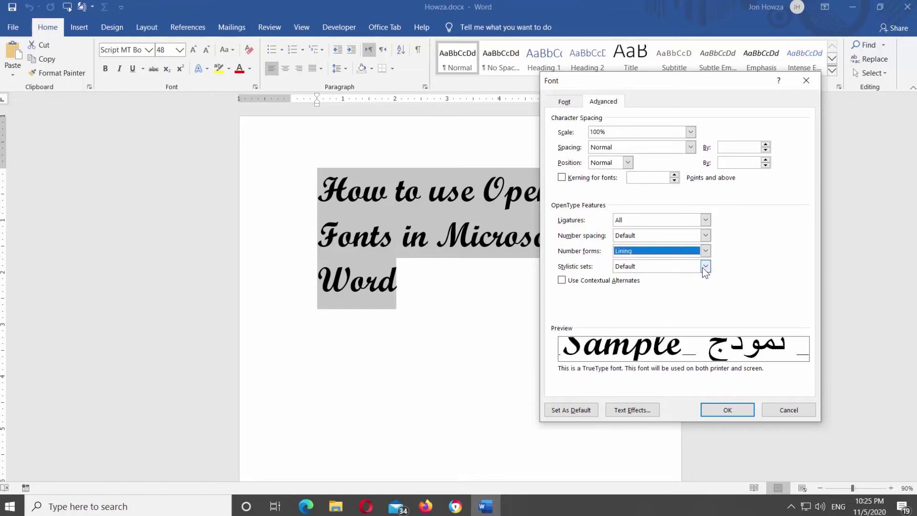
left_click(562, 280)
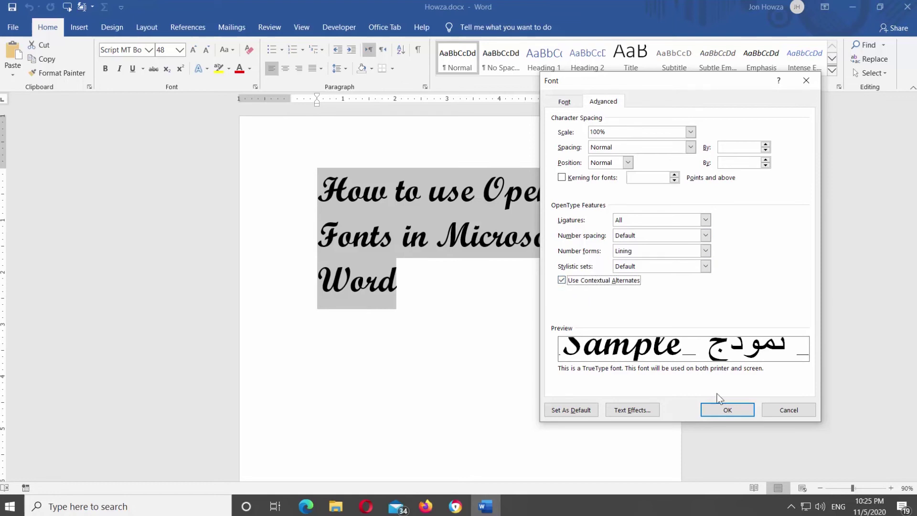